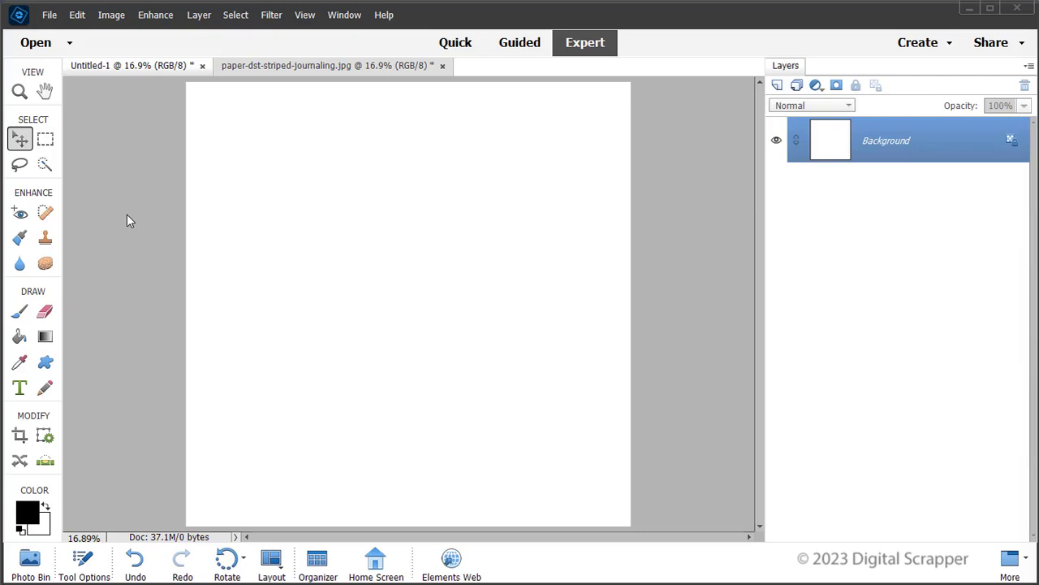
Drag the striped paper from its own document into Untitled-1 as Layer 1 above the white background.
left_click(268, 66)
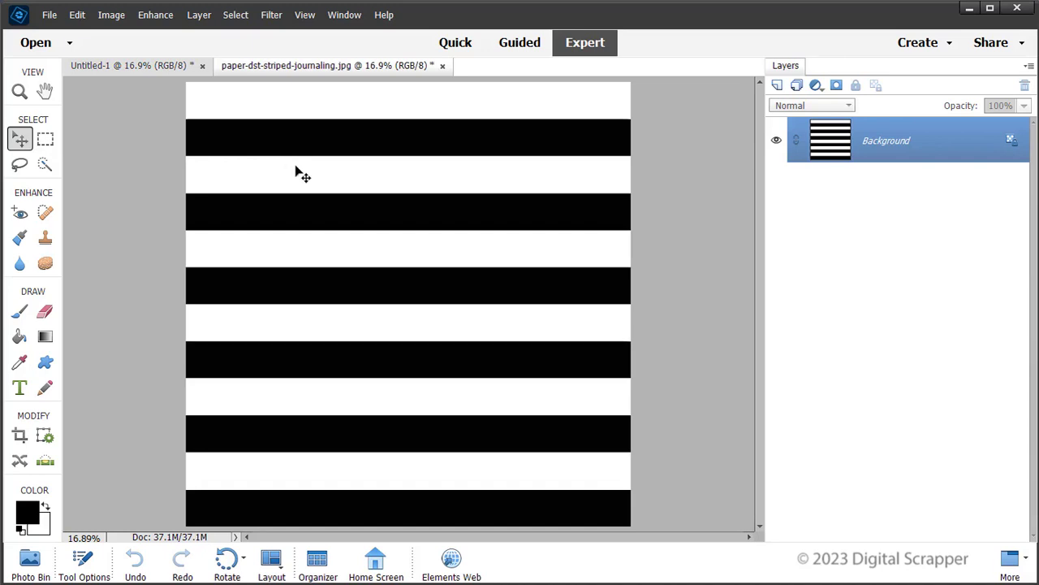
left_click_drag(300, 173, 266, 175)
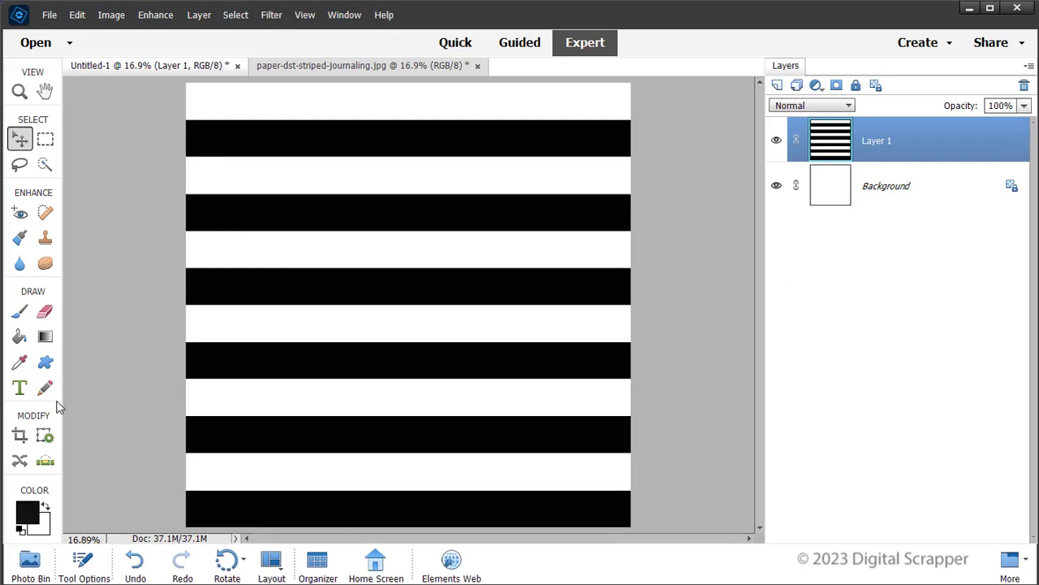
Set the Type tool to Arcon Regular 14 pt with 18 pt leading in grey.
left_click(20, 390)
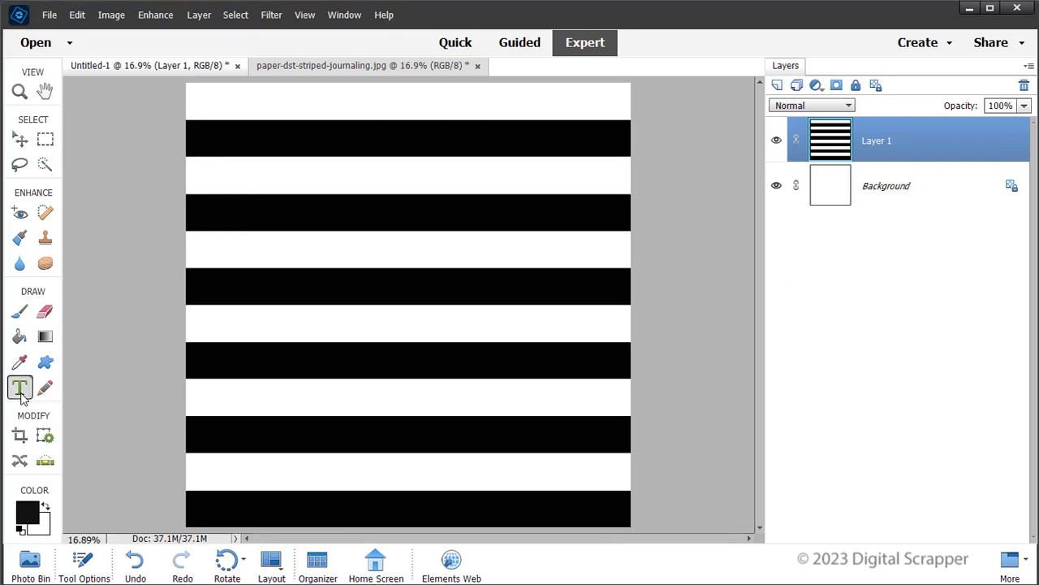
left_click(79, 563)
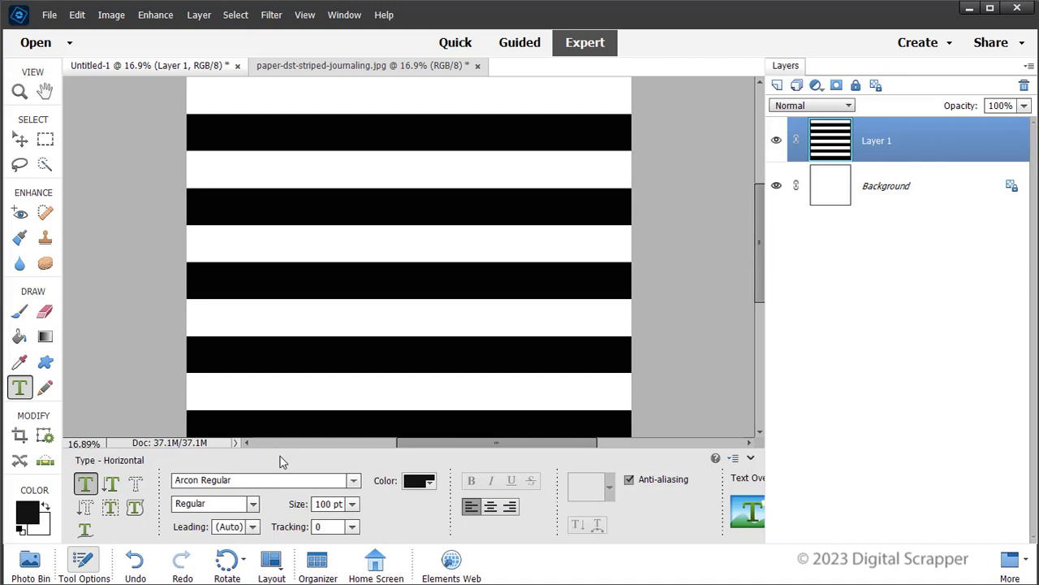
left_click(353, 503)
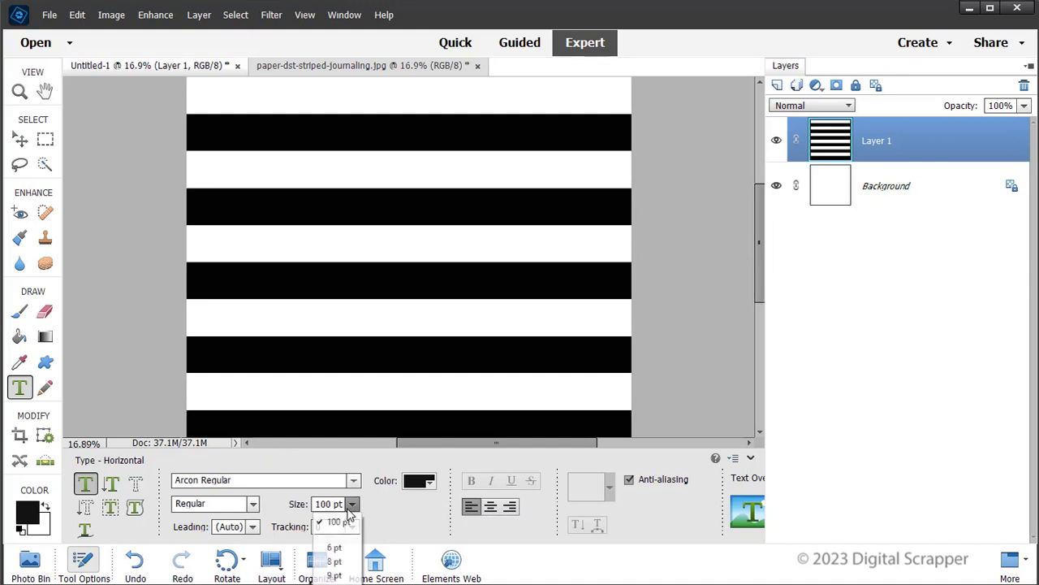
scroll(334, 568, "down", 2)
left_click(334, 573)
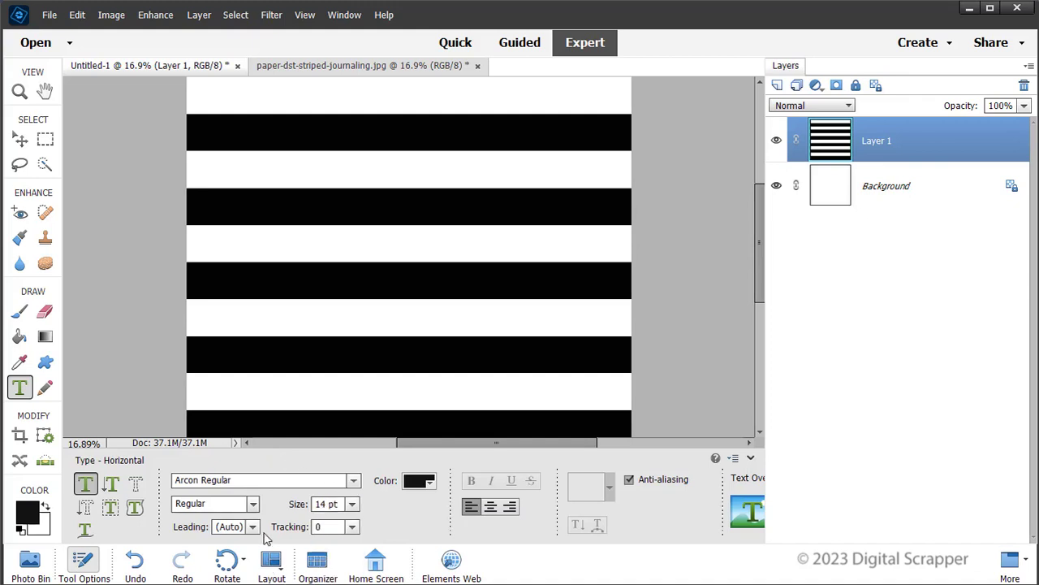
left_click(254, 527)
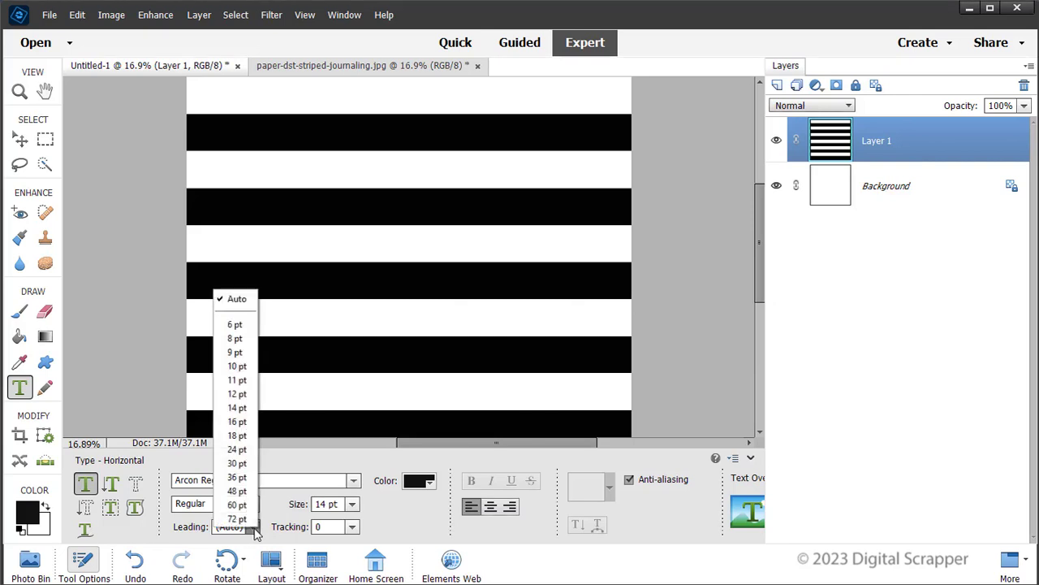
left_click(246, 435)
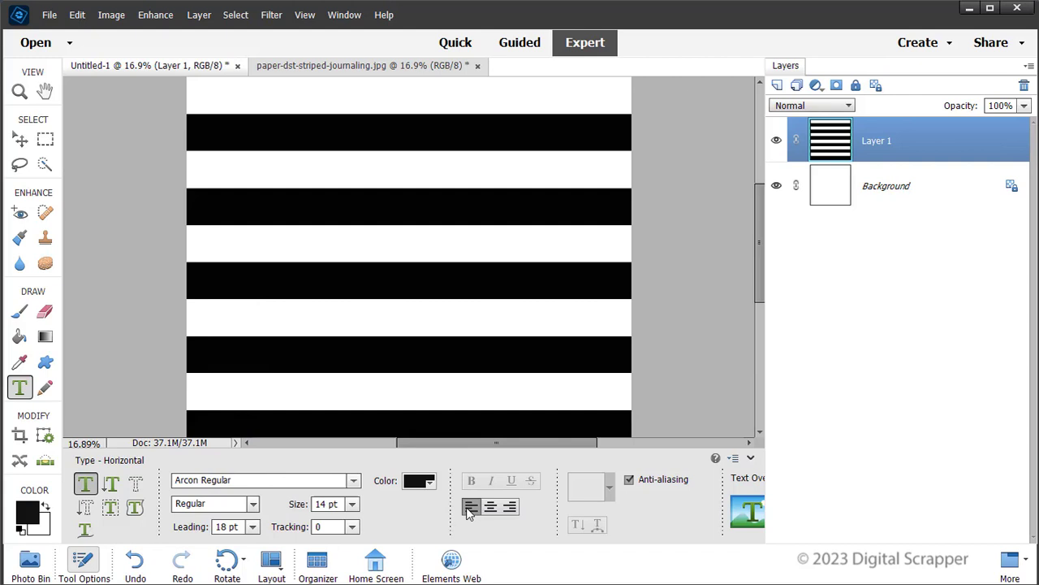
left_click(416, 484)
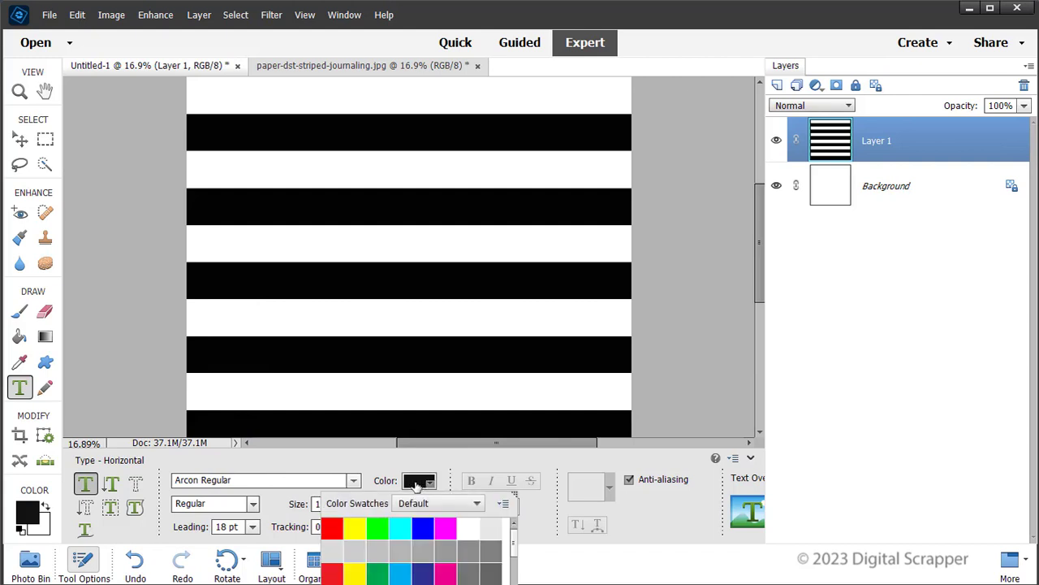
left_click(445, 550)
left_click(536, 525)
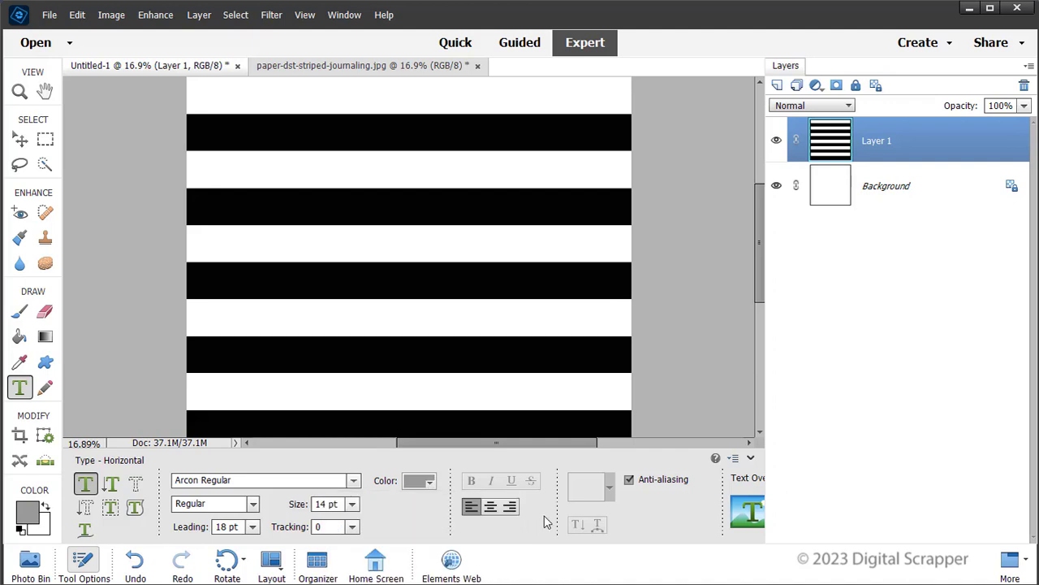
left_click(752, 459)
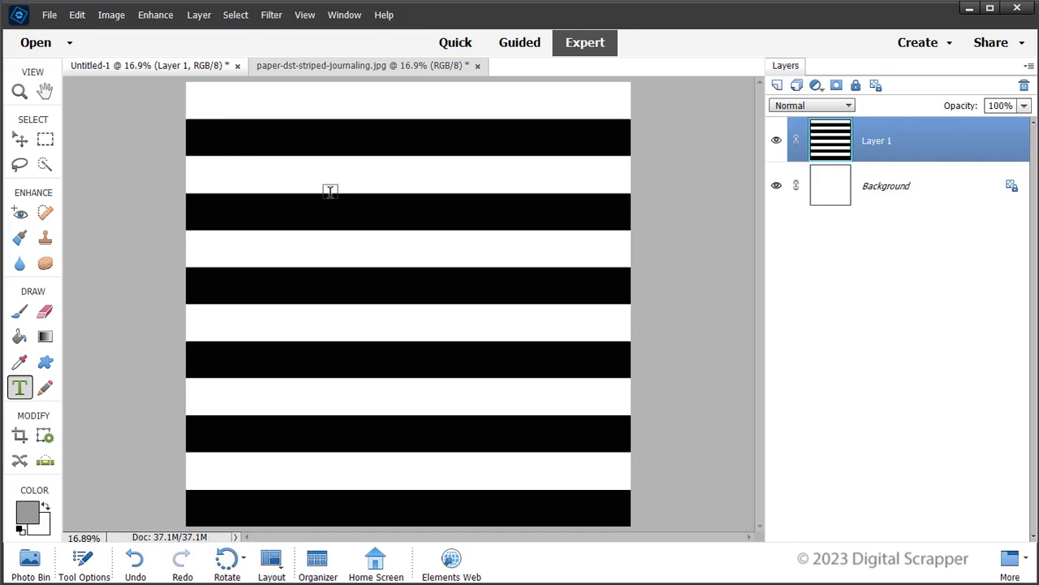
Paste the tulip journaling paragraph into a narrow text box at the page centre and commit it.
left_click_drag(330, 195, 408, 364)
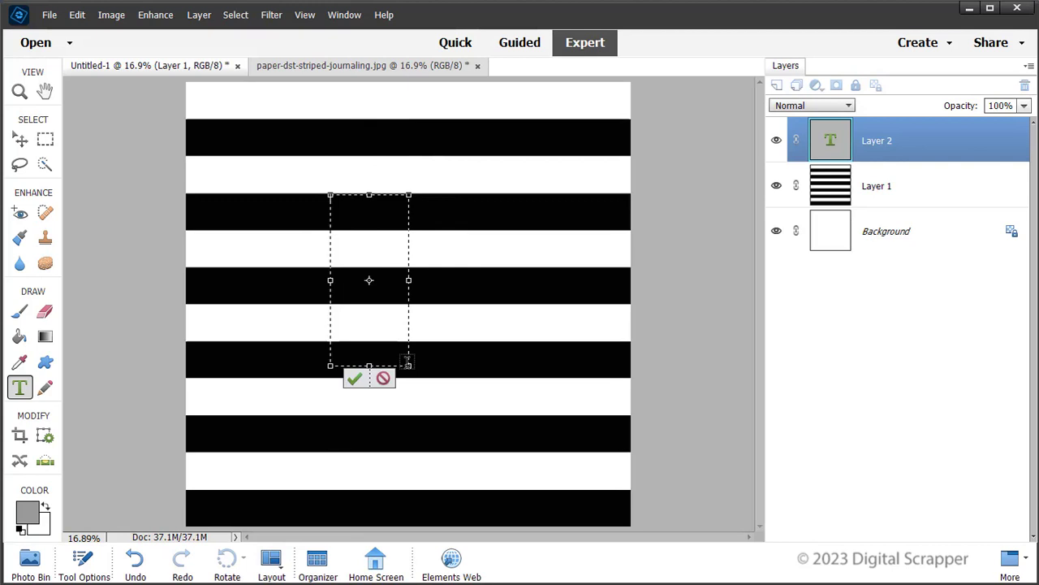
type("The thing I really miss about our house in New York are the tulips. We had a row of red tulips across our front porch that were just beautiful! We don't have any in Kentucky because the deer will eat them right up. When Brooke told me there were a bunch of tulips blooming at school I asked her to send me some photos. They just make me so happy!")
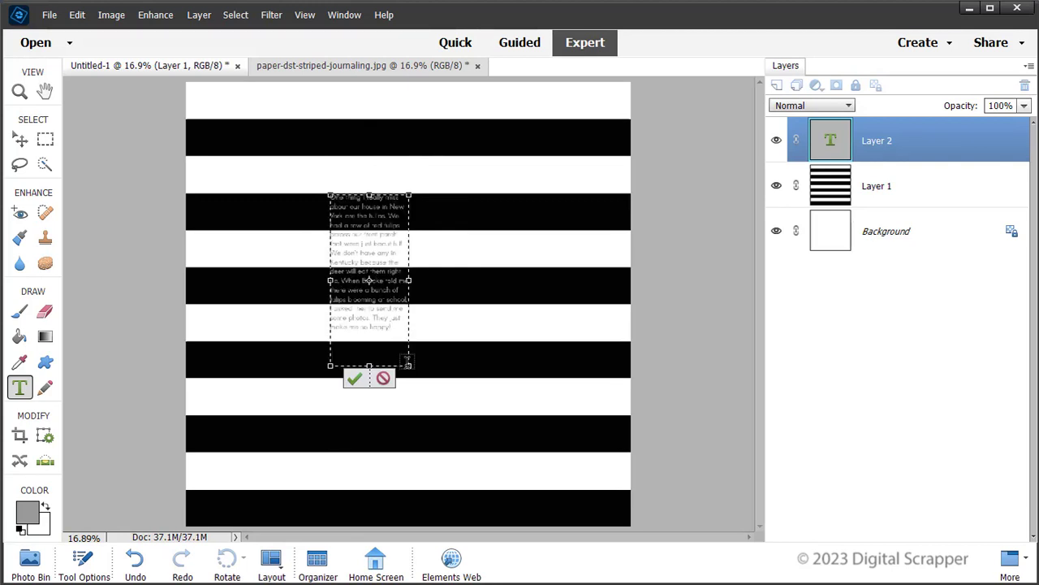
left_click(354, 381)
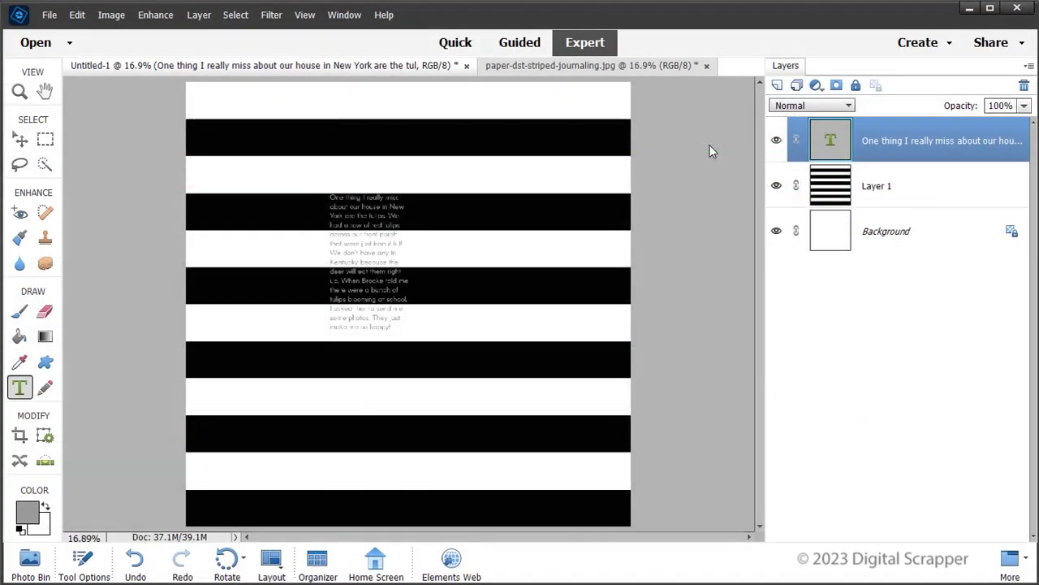
double_click(829, 141)
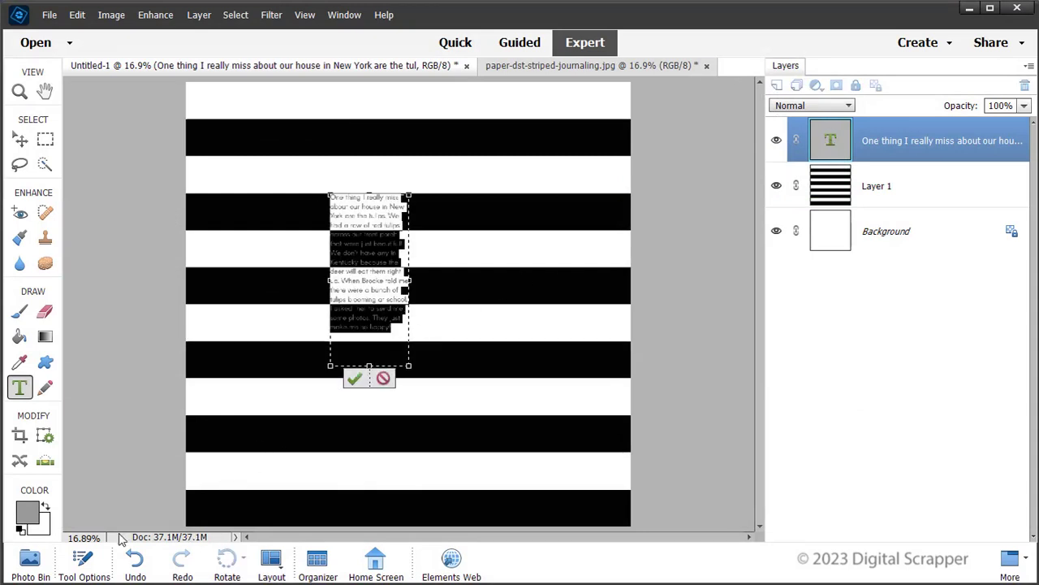
left_click(83, 560)
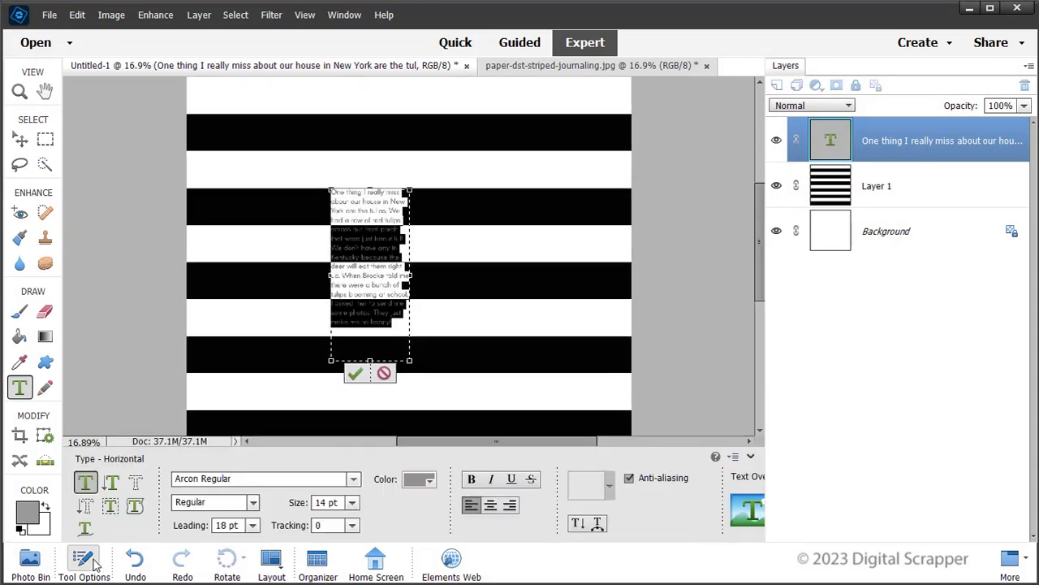
double_click(225, 525)
type("19")
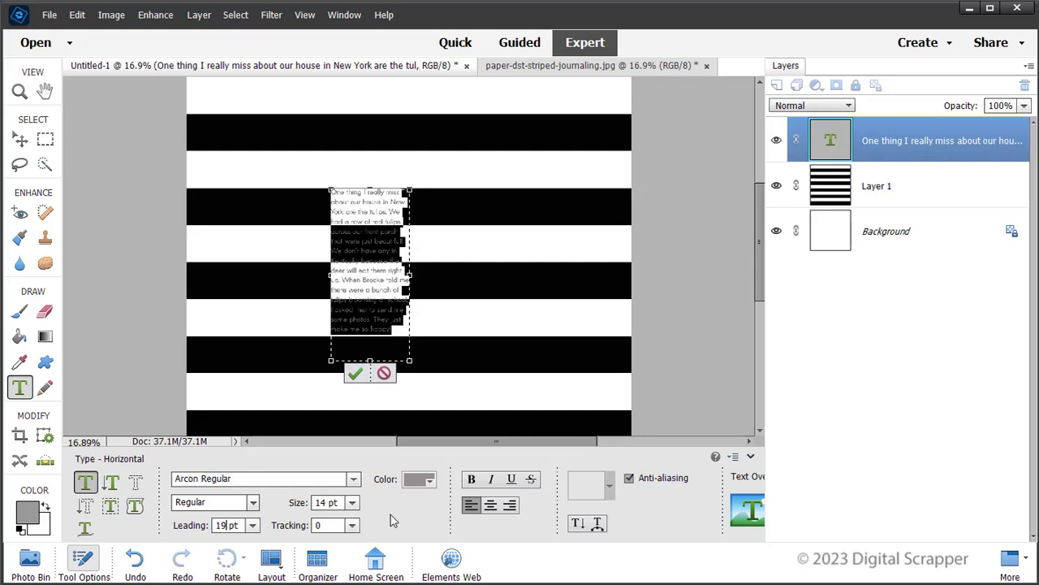
left_click(381, 373)
left_click(750, 458)
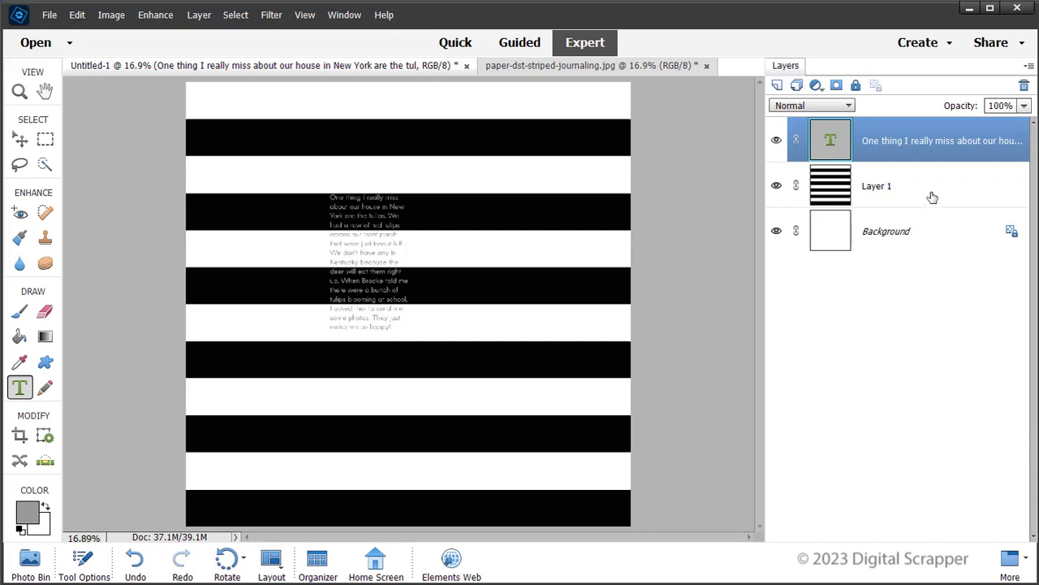
Duplicate Layer 1 above the text layer and clip the copy to the journaling text.
left_click_drag(932, 197, 946, 124)
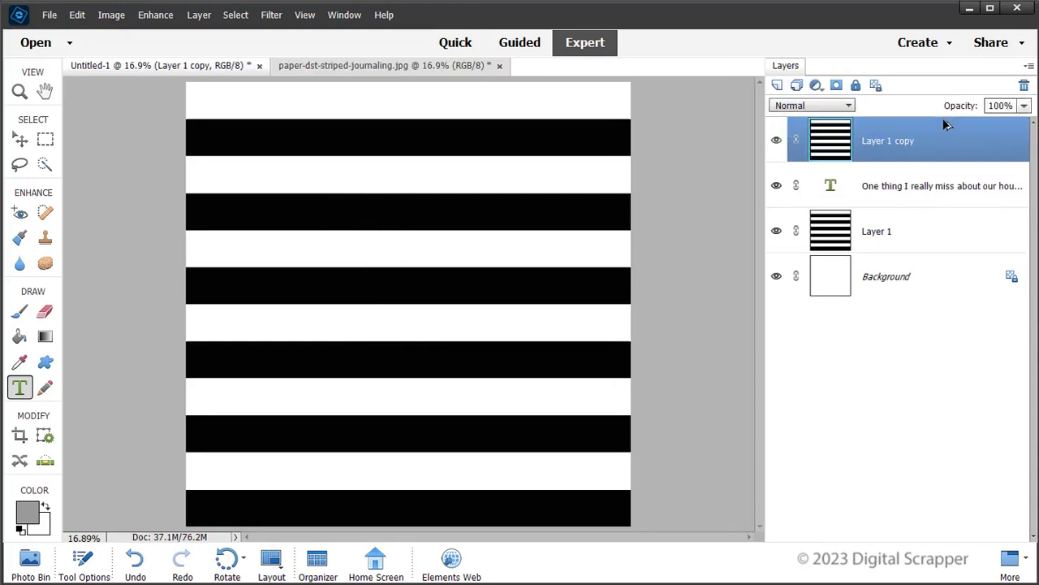
left_click(199, 16)
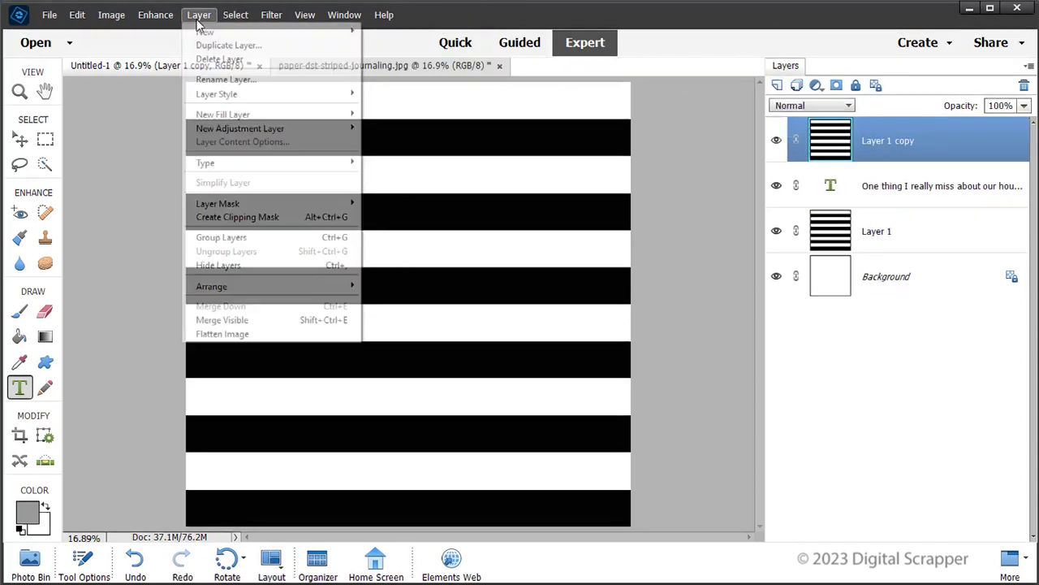
left_click(209, 220)
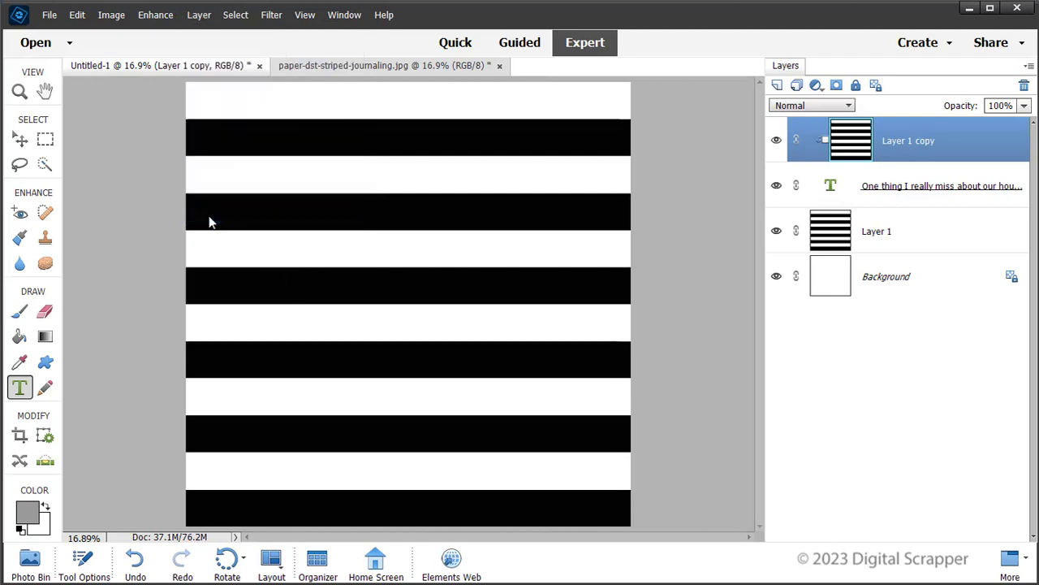
left_click(23, 142)
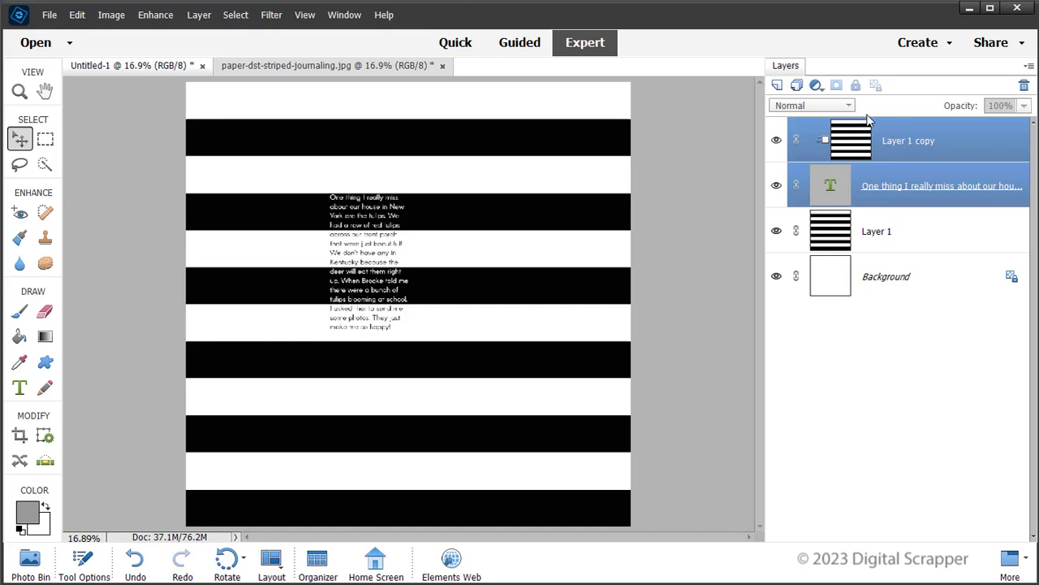
Group the journaling text with its clipped stripe copy and name the group 'Journaling'.
left_click(796, 86)
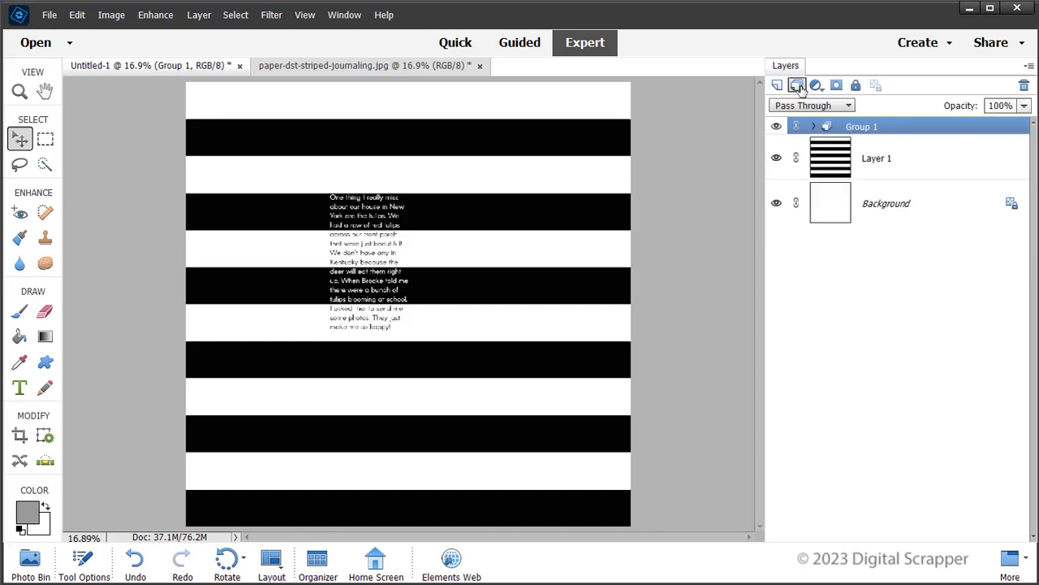
double_click(860, 128)
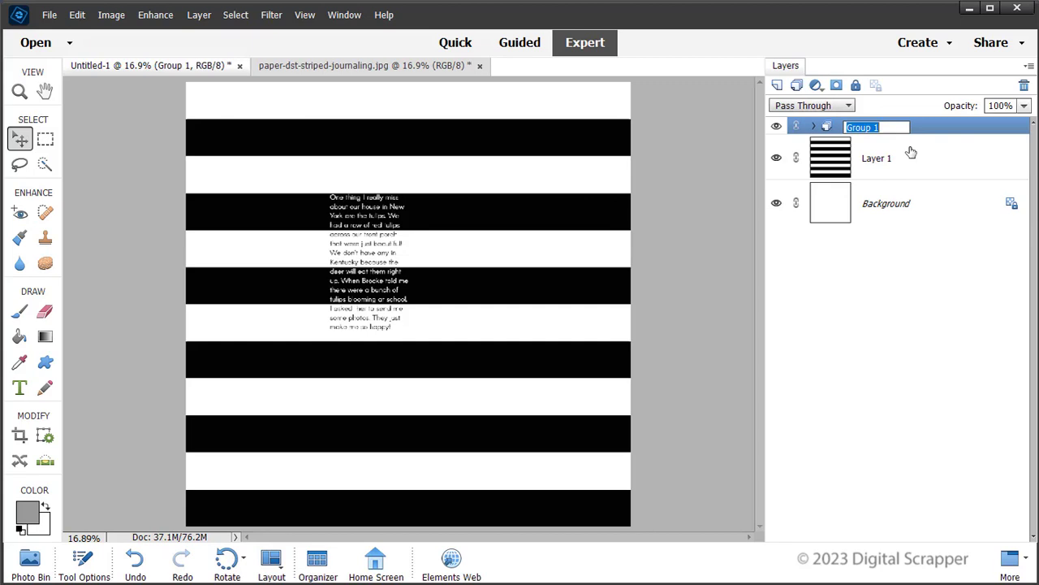
type("Journaling")
key("Return")
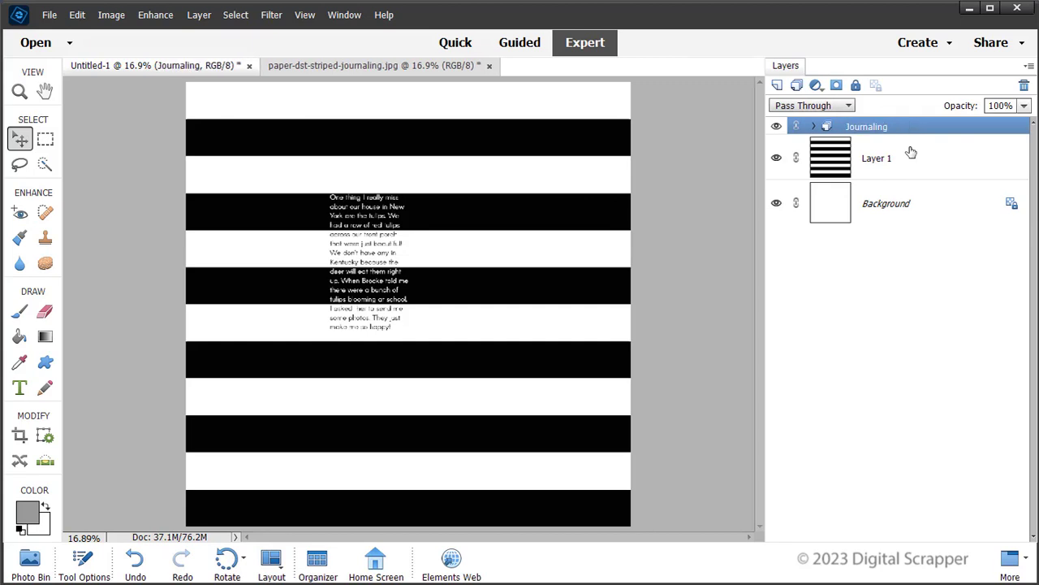